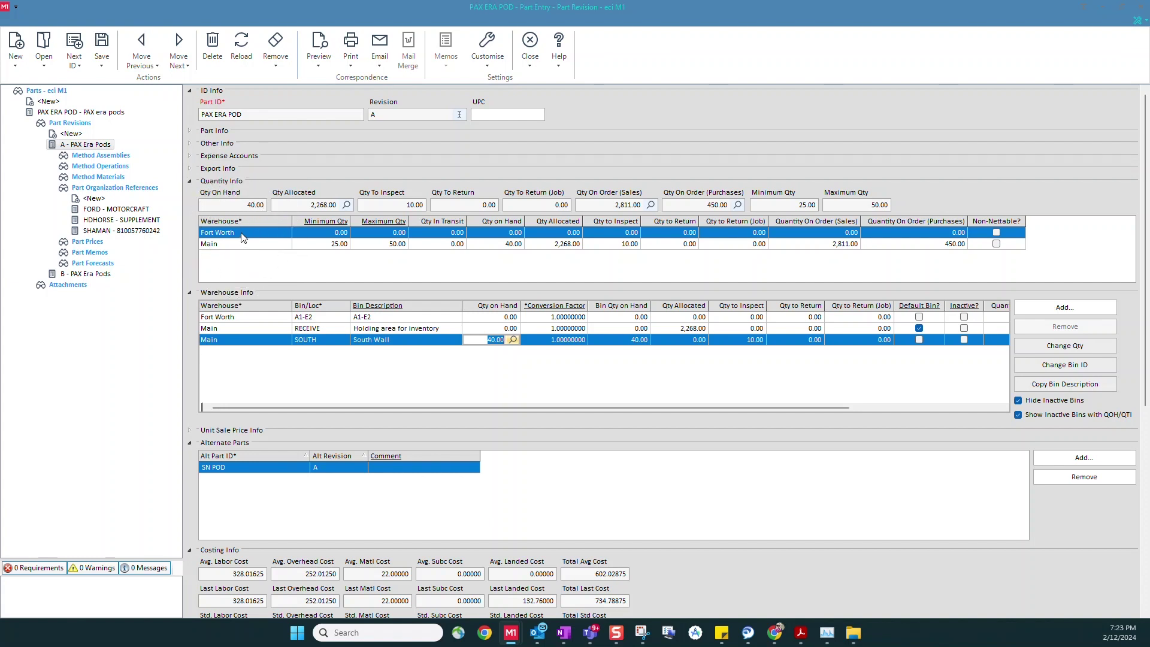
pyautogui.click(240, 328)
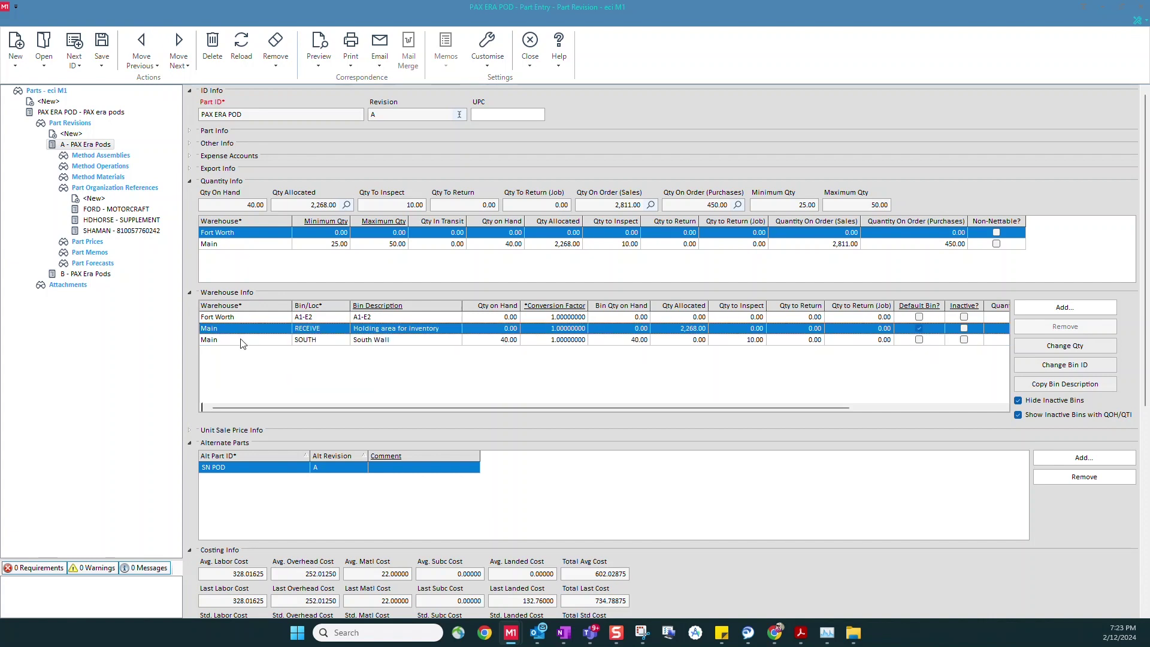
pyautogui.click(241, 340)
pyautogui.click(239, 333)
pyautogui.click(243, 342)
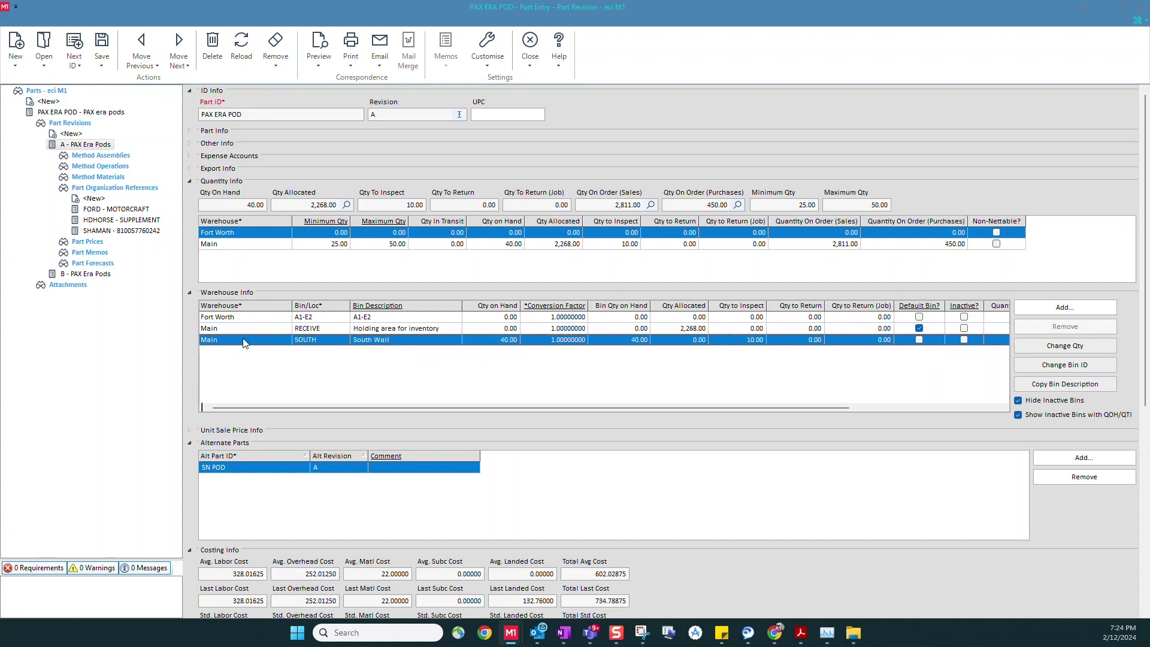
pyautogui.click(248, 331)
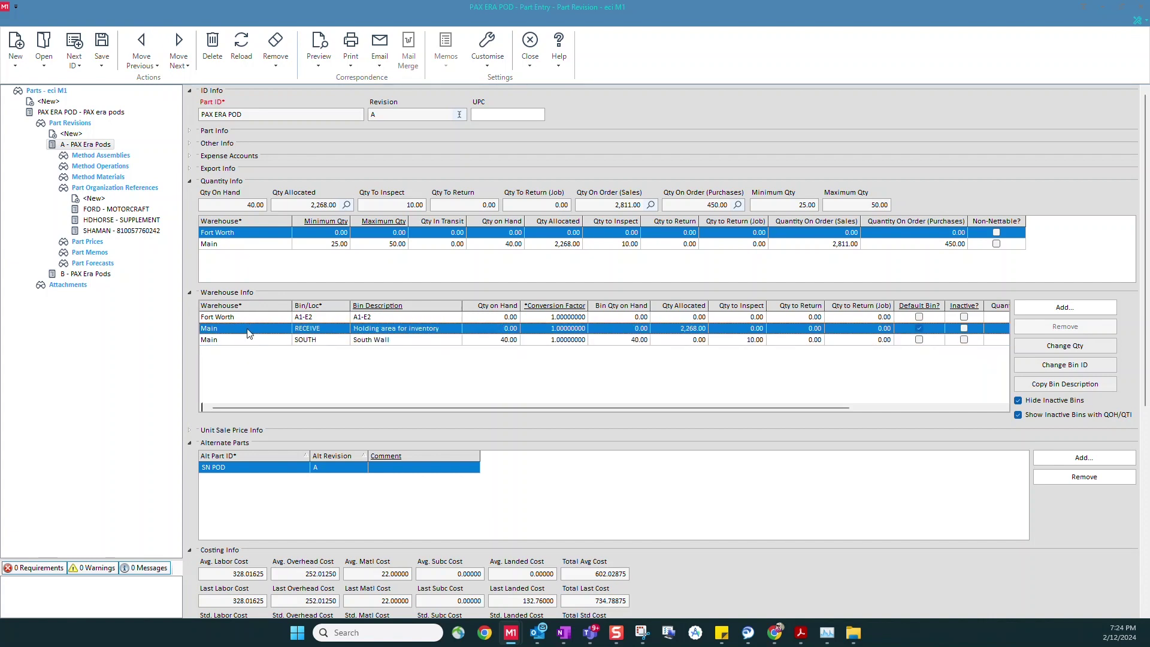
pyautogui.click(513, 331)
pyautogui.click(513, 331)
pyautogui.click(514, 343)
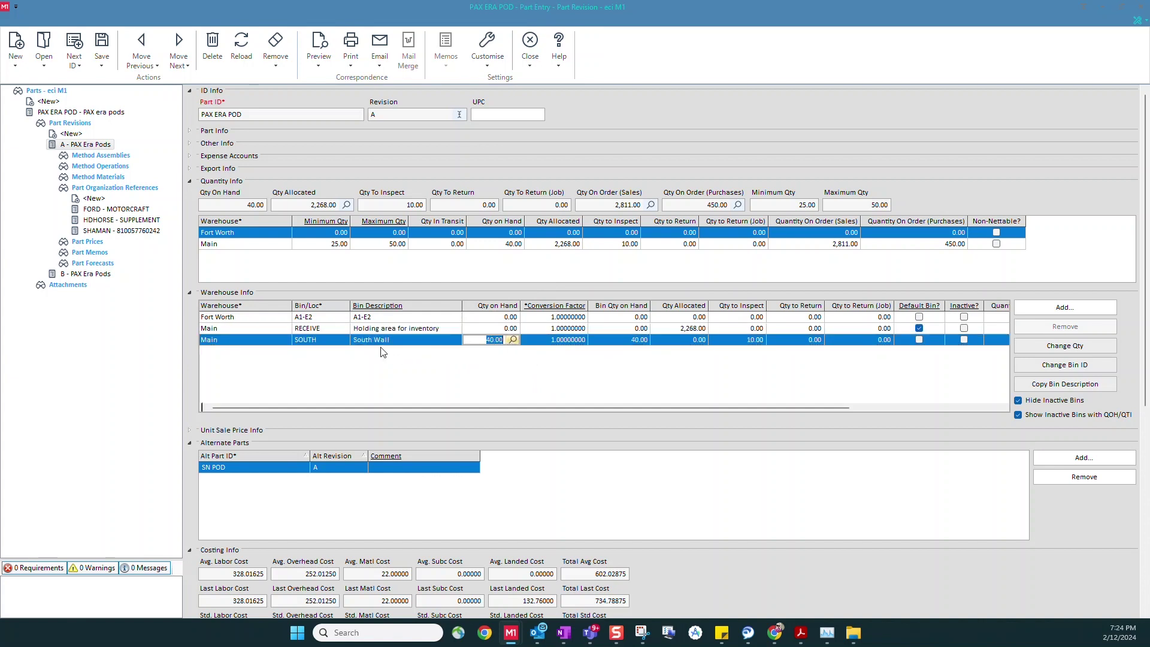
pyautogui.click(338, 343)
pyautogui.click(274, 485)
pyautogui.click(257, 470)
pyautogui.click(259, 475)
# - Open the HDHORSE - SUPPLEMENT reference and check PAX ERA POD, CS purchase unit and 0.04166667 factor
pyautogui.click(126, 220)
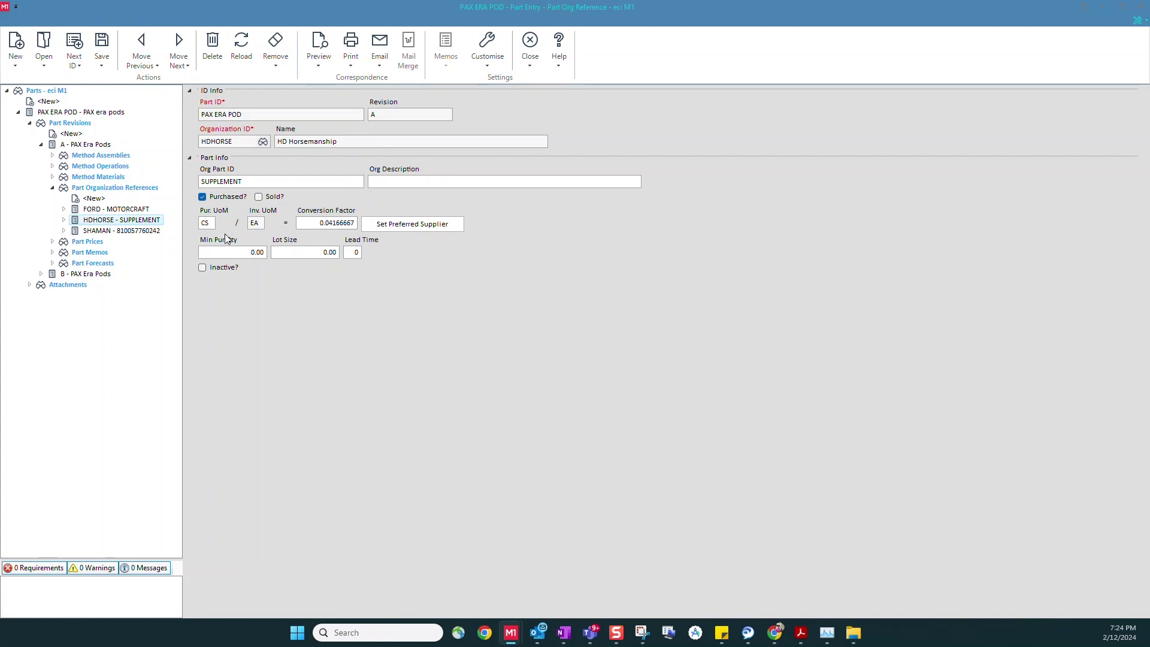
pyautogui.moveTo(252, 114); pyautogui.dragTo(197, 113)
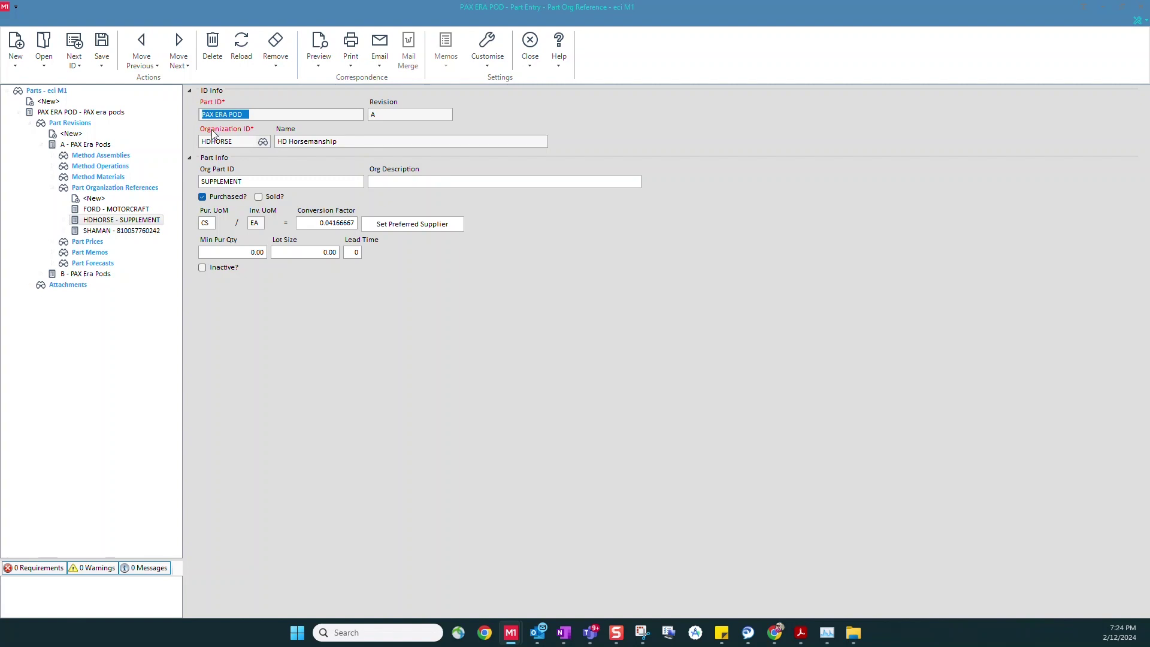
pyautogui.moveTo(343, 145); pyautogui.dragTo(196, 182)
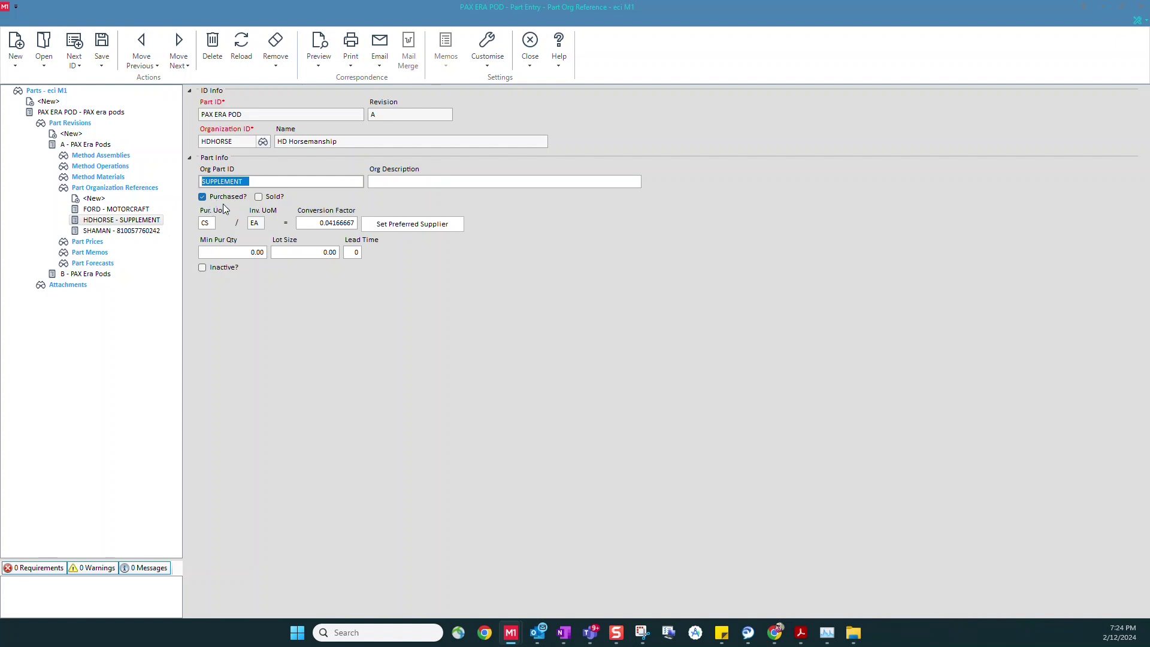
pyautogui.moveTo(210, 223); pyautogui.dragTo(250, 224)
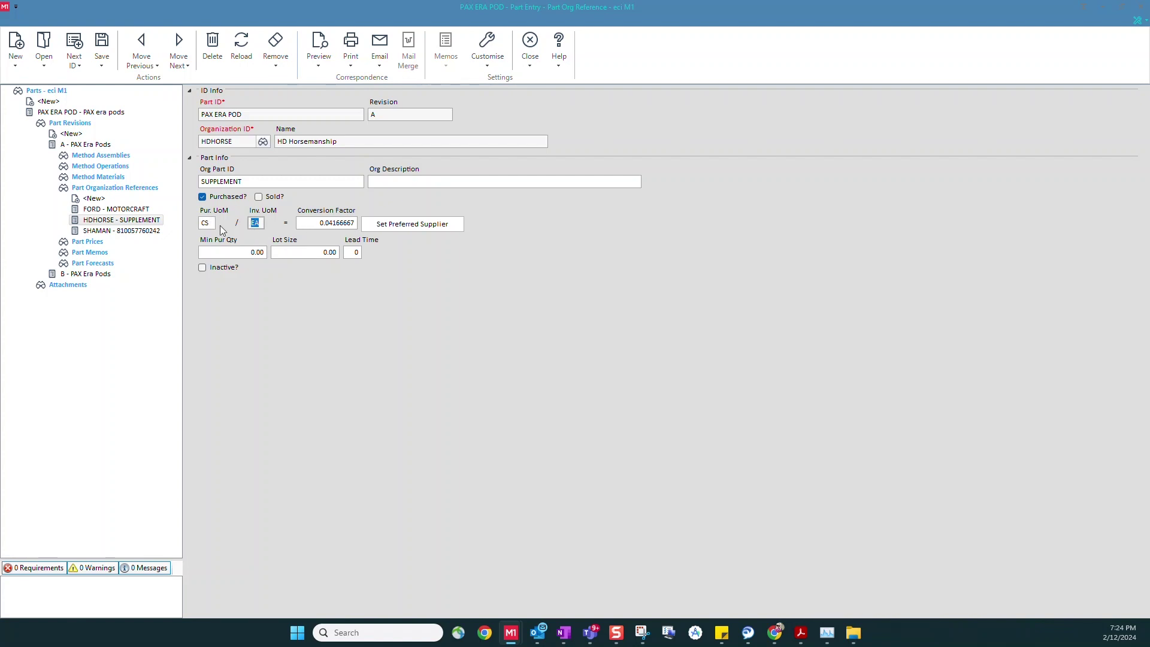
pyautogui.click(317, 224)
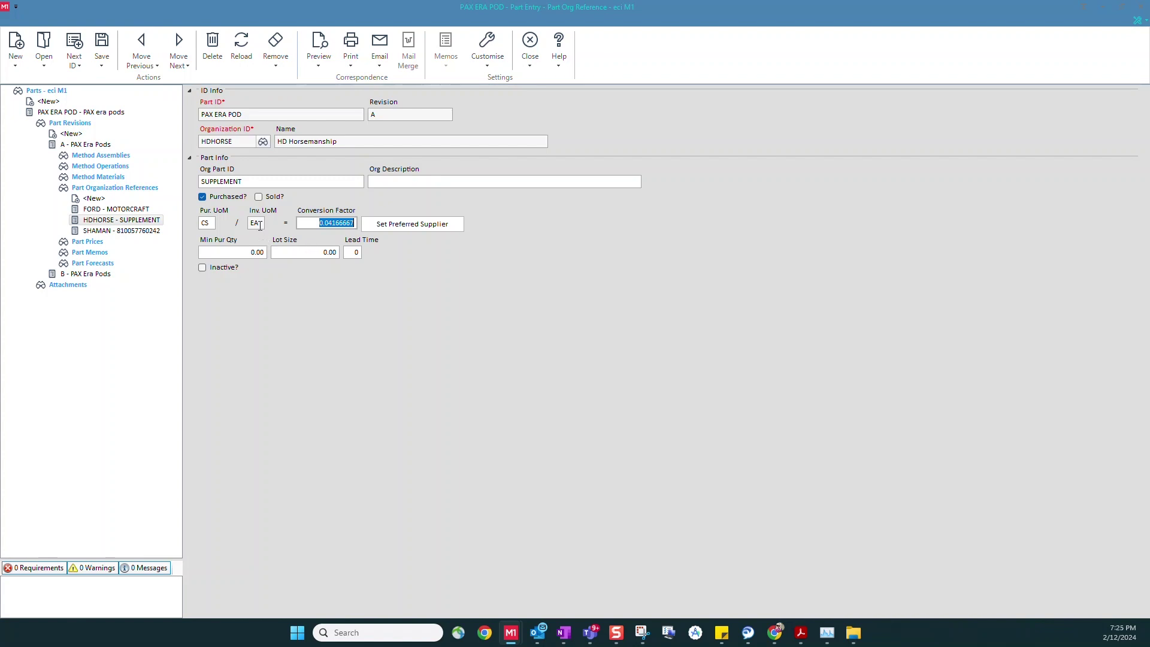
pyautogui.hotkey('shift', 'F10')
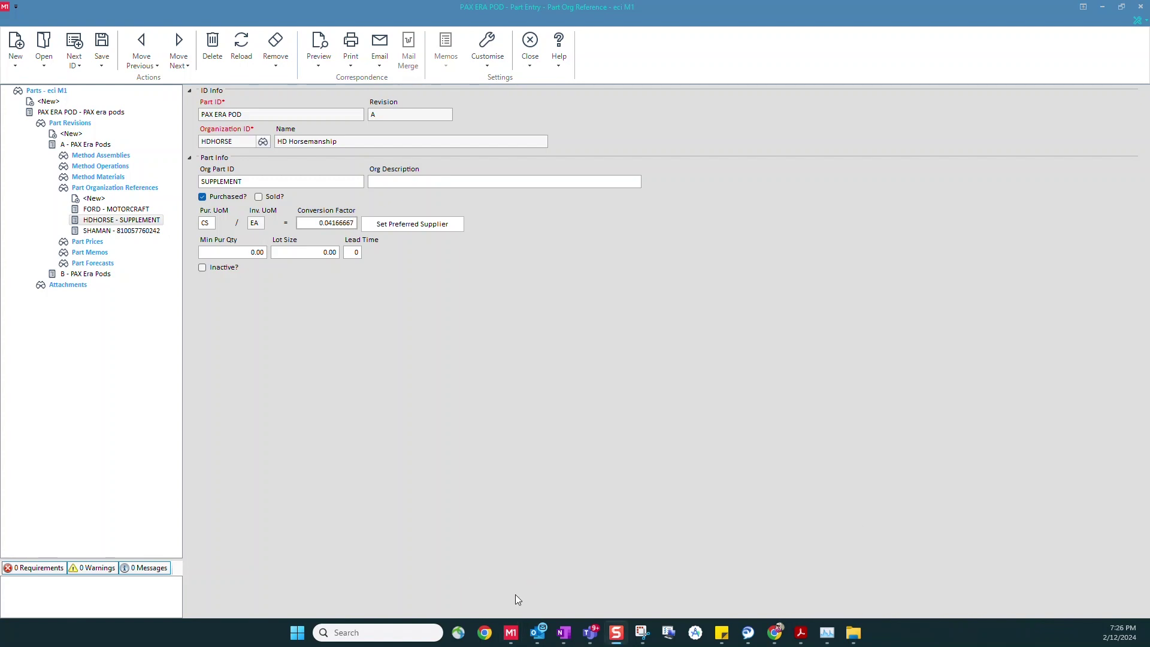
# - Preview the Stock Status Report grouped by Warehouse and check the grand total and PAX ERA POD rows
pyautogui.moveTo(515, 630)
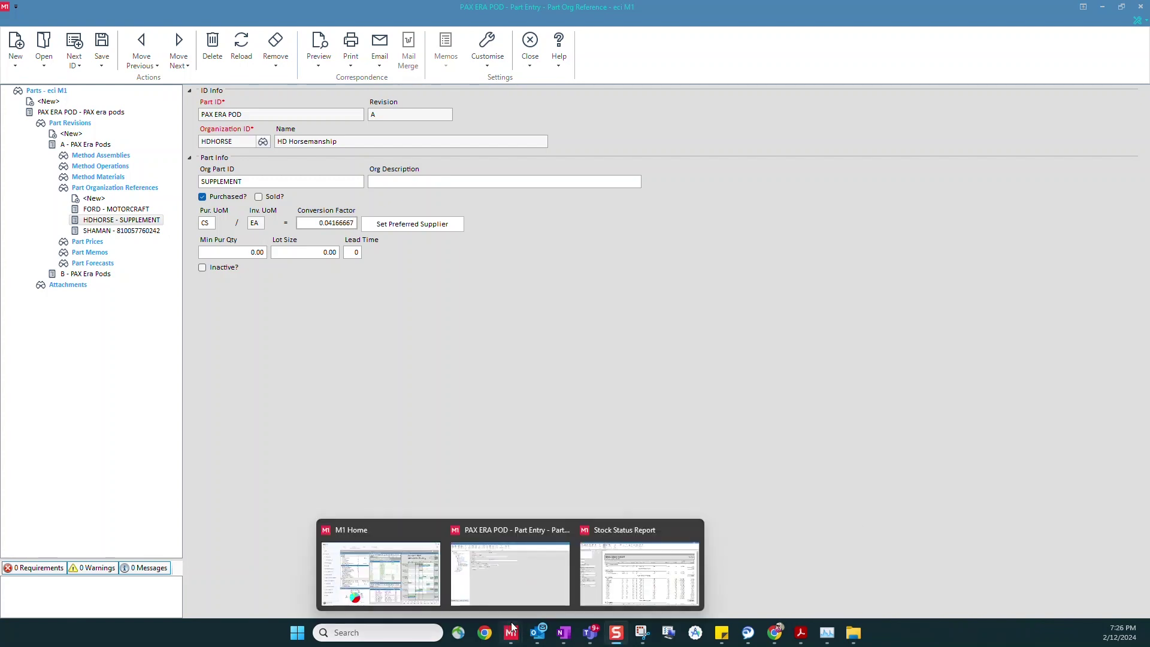
pyautogui.click(623, 538)
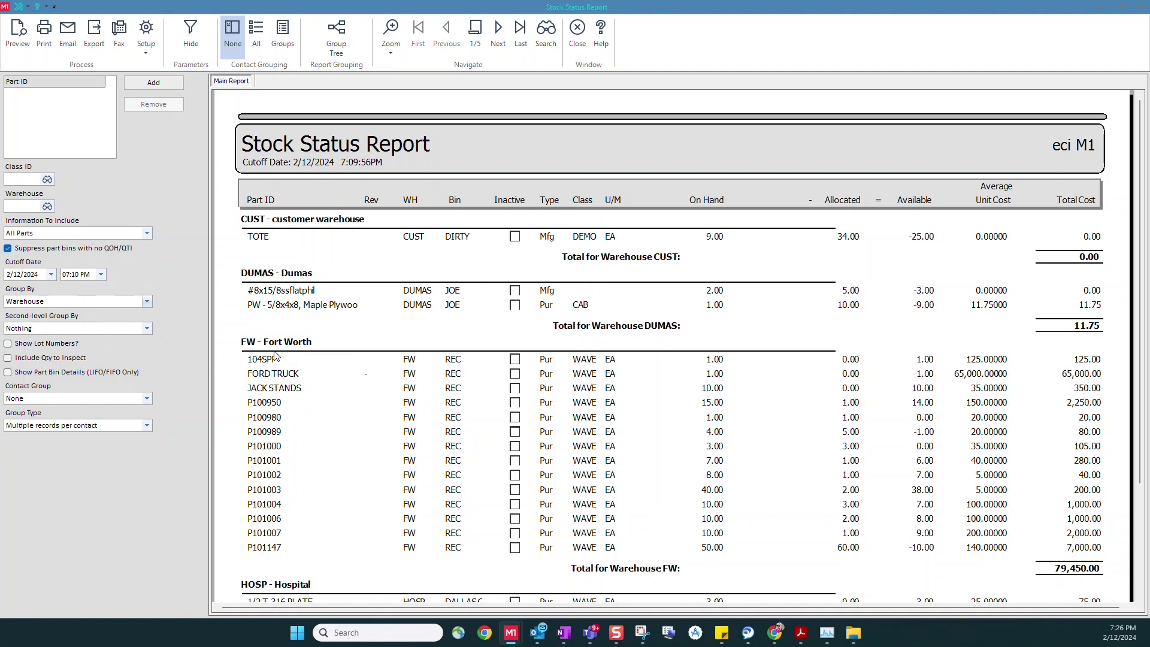
pyautogui.click(293, 347)
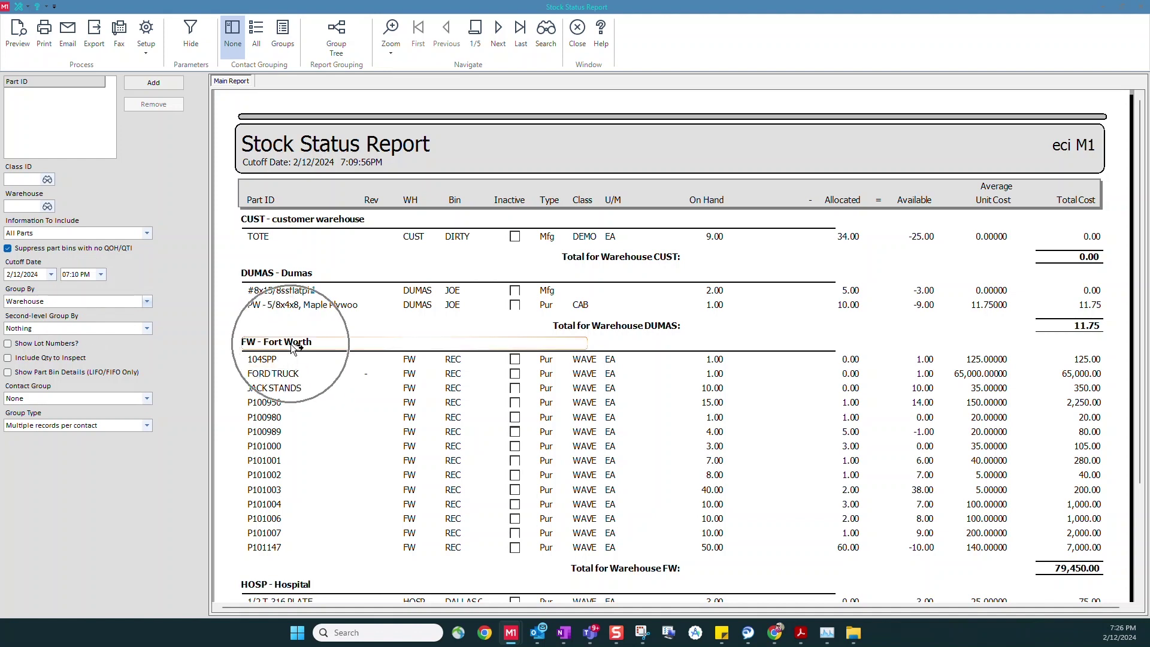
pyautogui.scroll(-3, 294, 347)
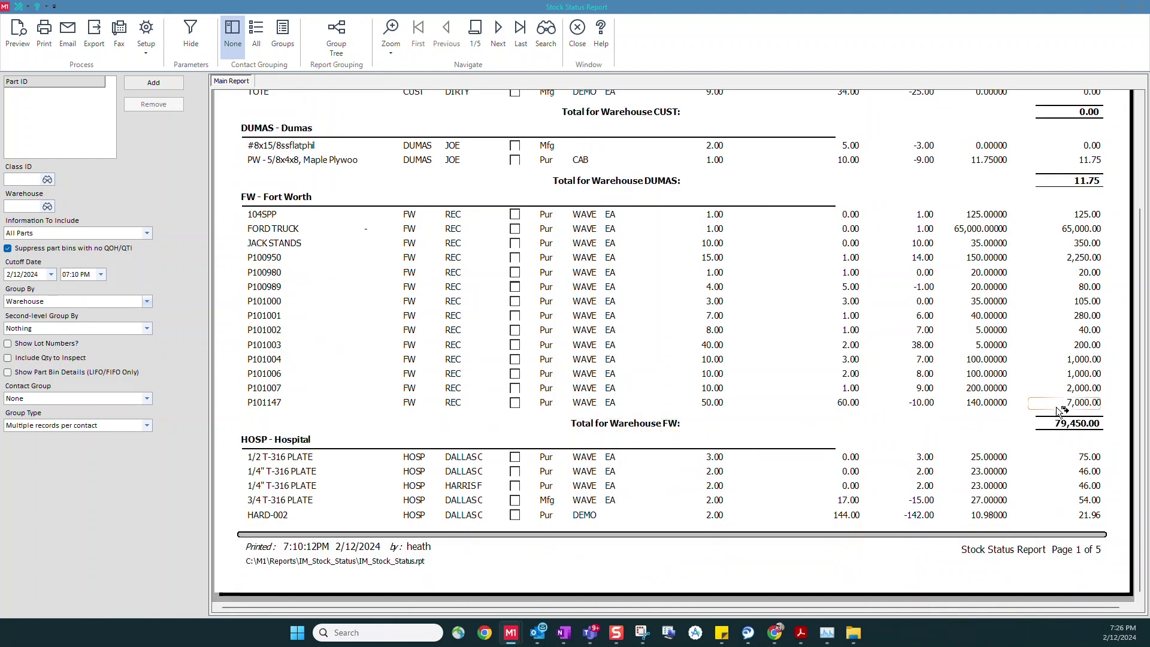
pyautogui.click(1066, 425)
pyautogui.click(33, 210)
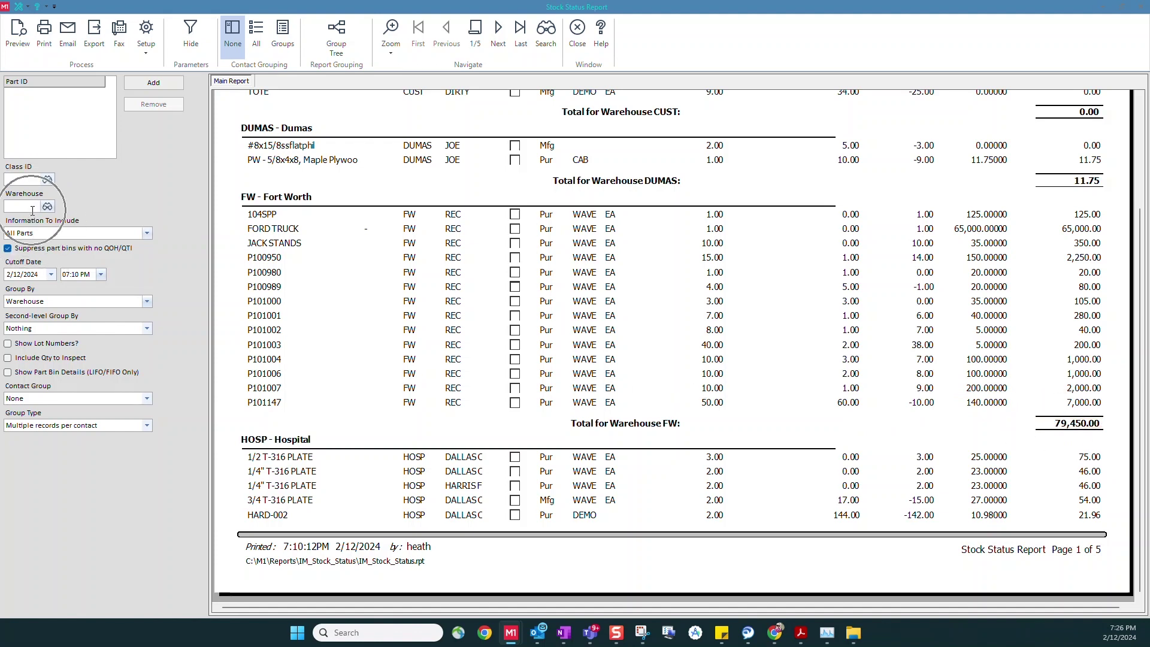
pyautogui.scroll(1, 541, 395)
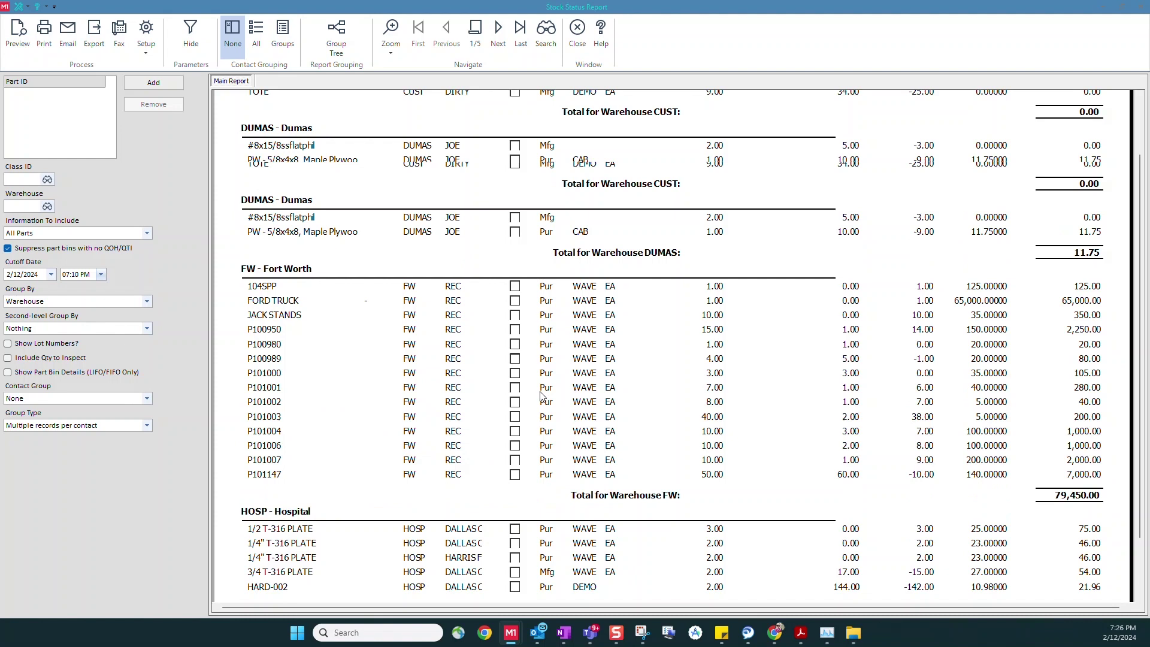
pyautogui.scroll(1, 540, 395)
pyautogui.click(455, 333)
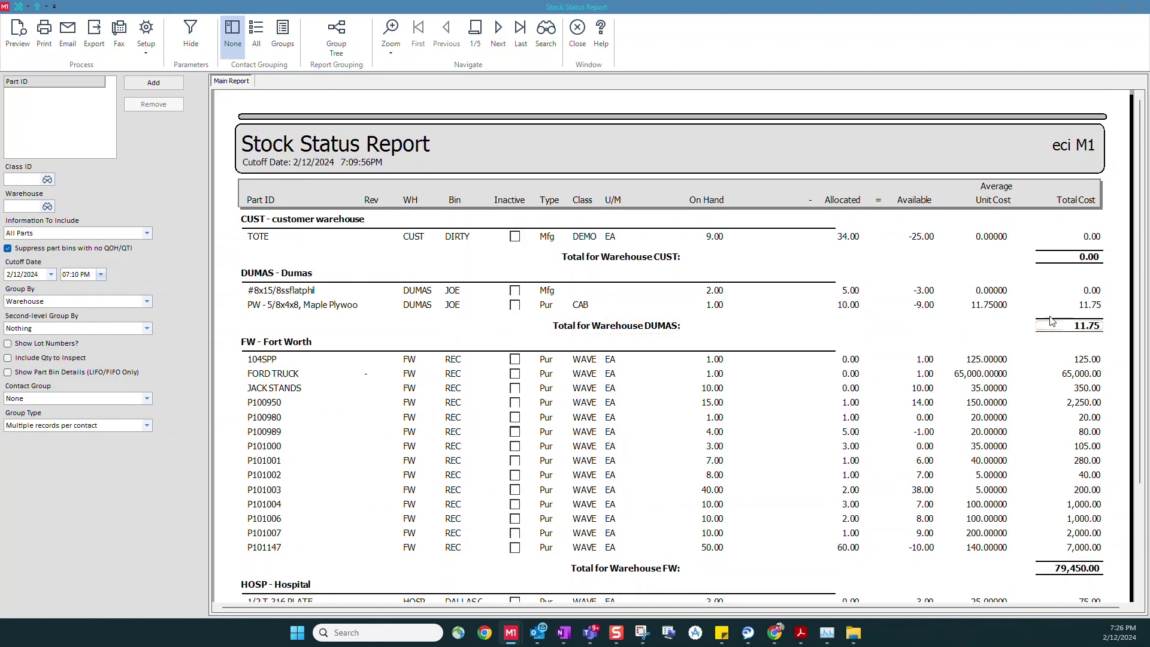
pyautogui.click(520, 34)
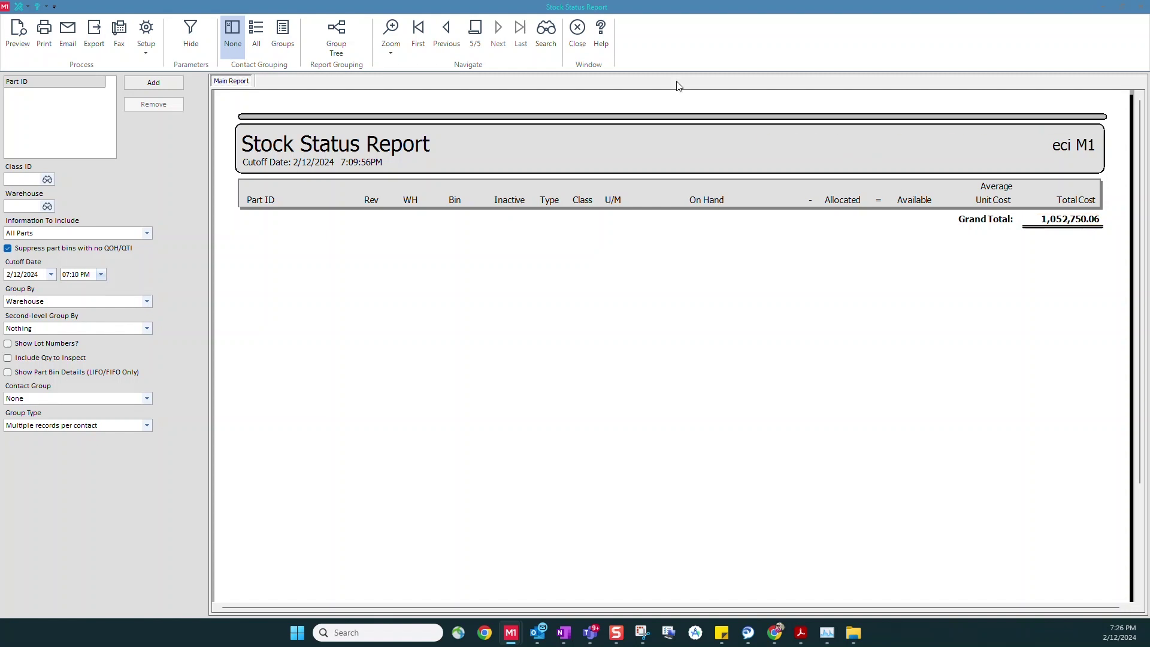
pyautogui.click(447, 37)
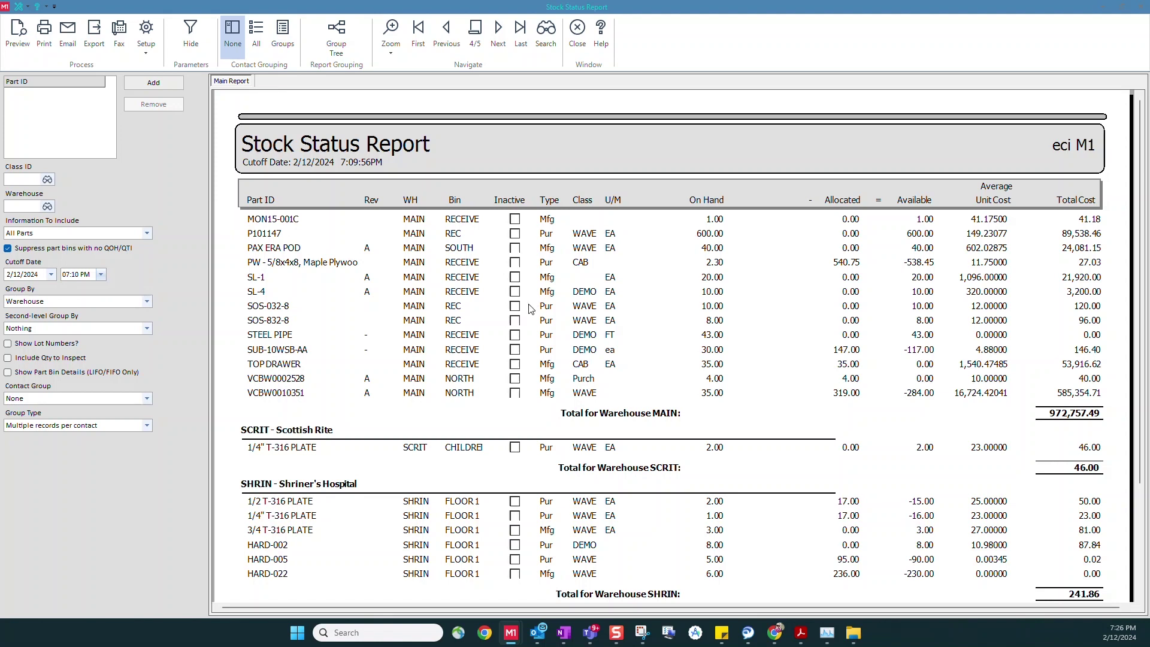
# - Close the stock report and open the Current Inventory part bins list under Inventory Management
pyautogui.click(578, 35)
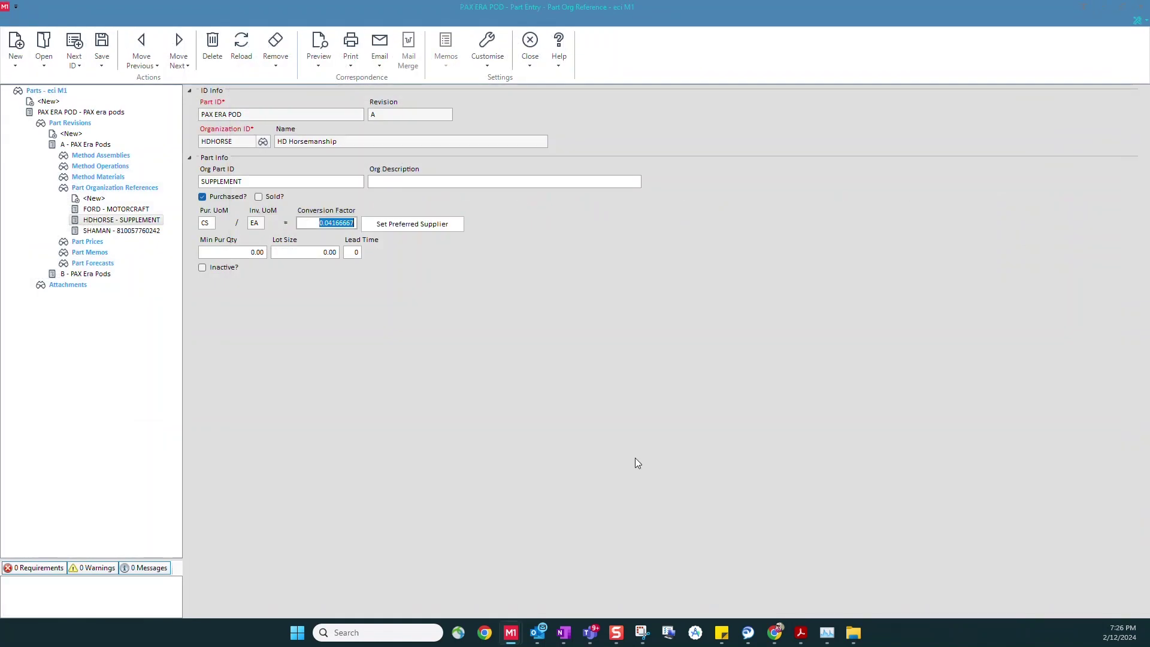
pyautogui.moveTo(511, 632)
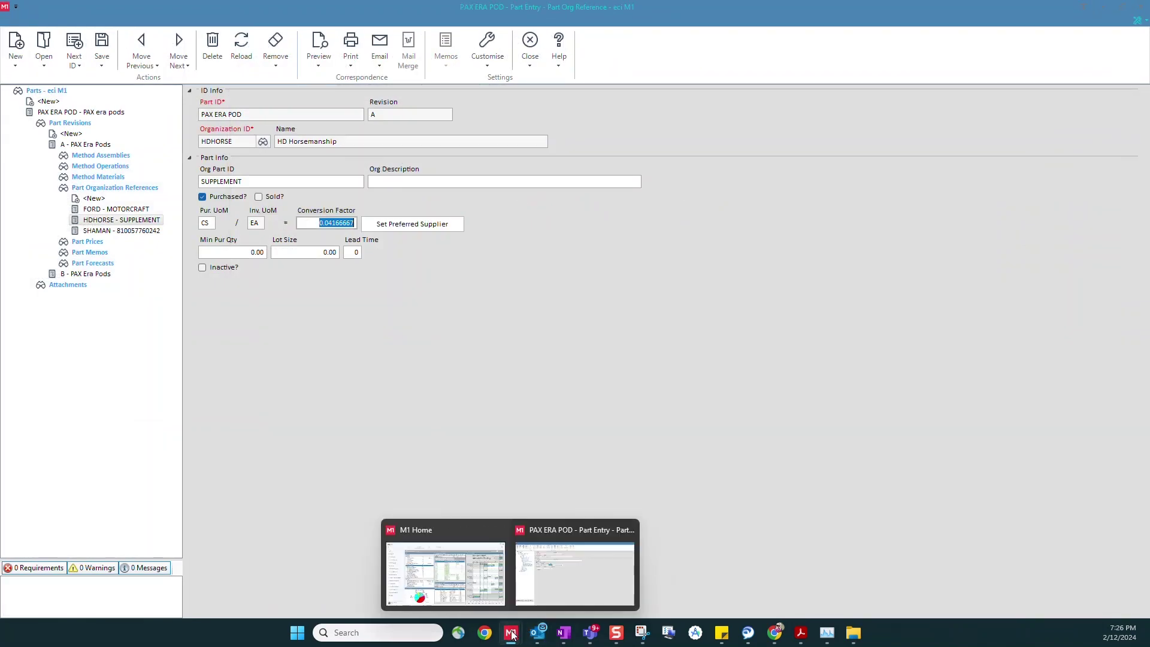
pyautogui.click(476, 545)
pyautogui.click(46, 289)
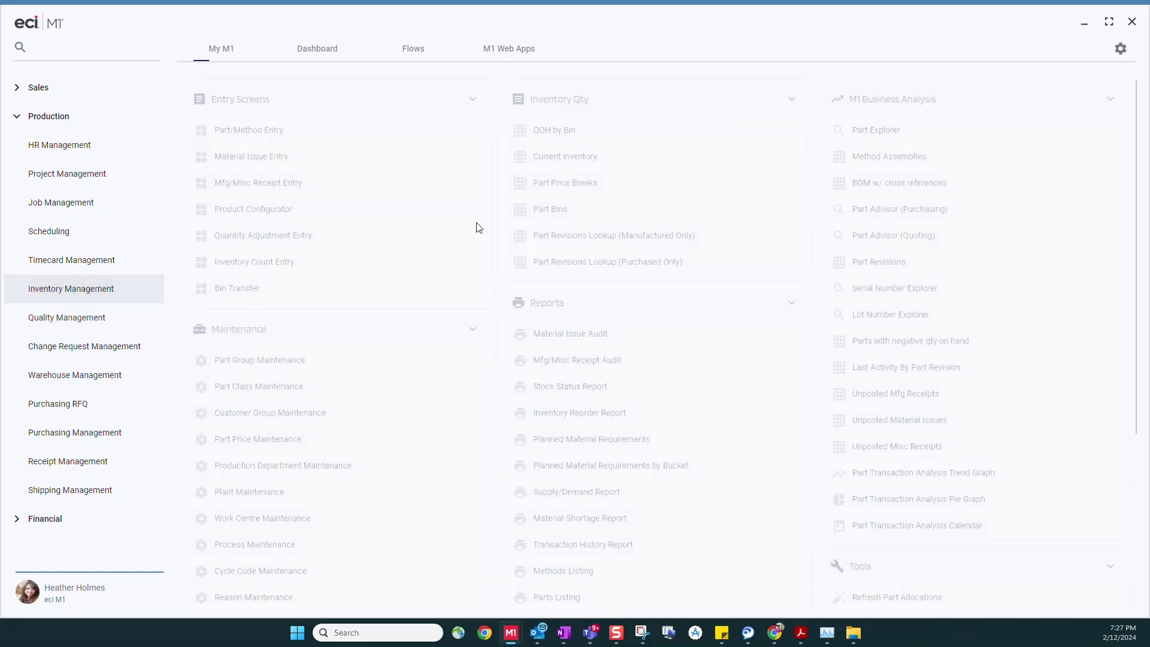
pyautogui.click(565, 158)
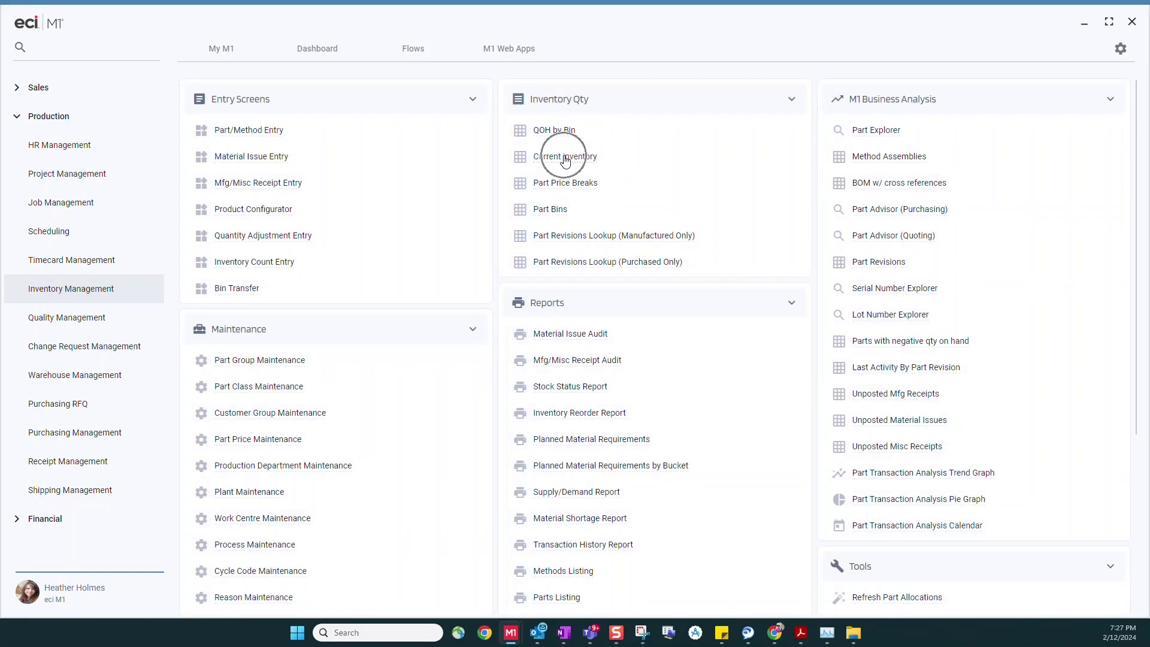
pyautogui.click(564, 156)
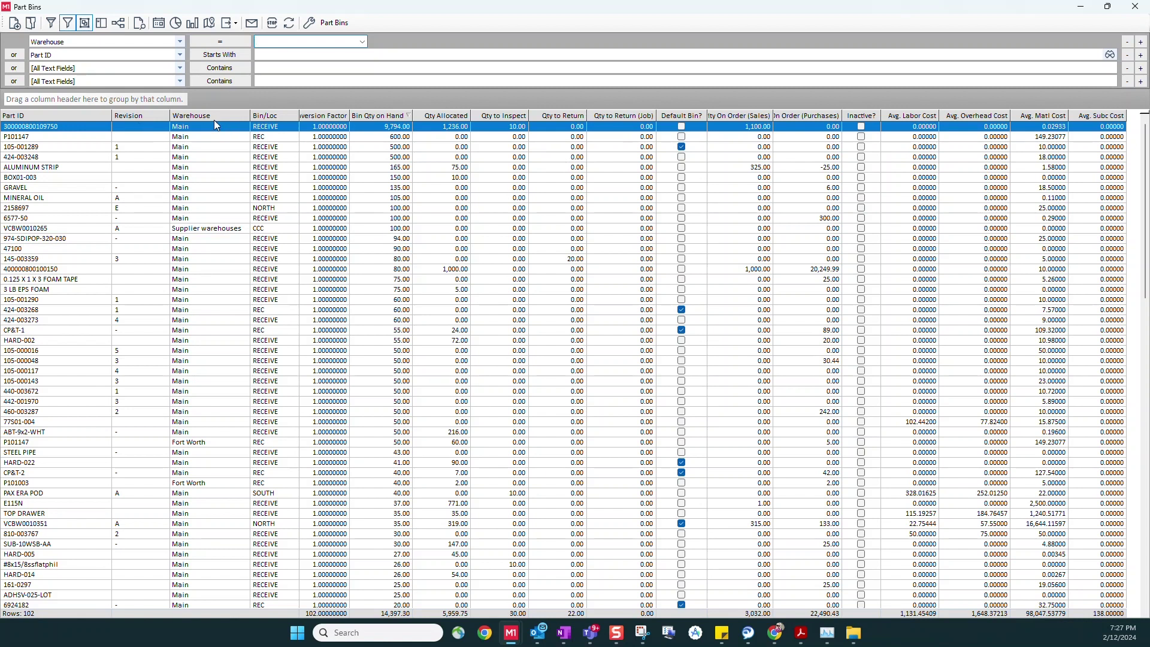
# - Group the part bins by Warehouse, remove the grouping, then filter to the Fort Worth warehouse
pyautogui.moveTo(215, 118); pyautogui.dragTo(206, 100)
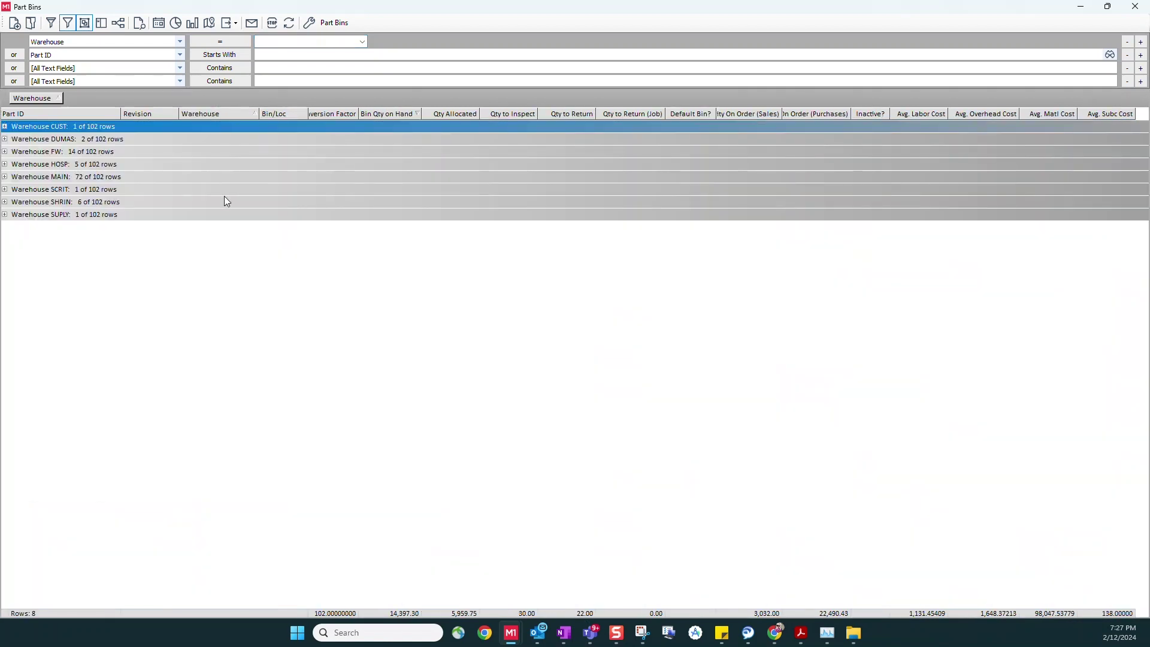
pyautogui.click(5, 178)
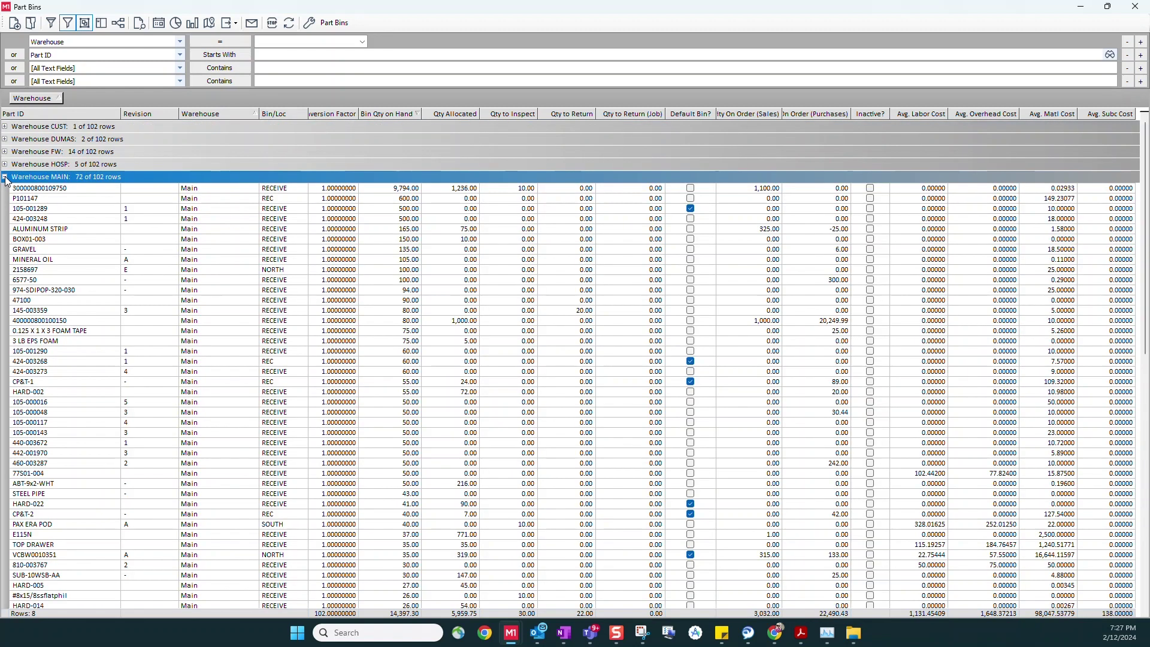
pyautogui.click(5, 178)
pyautogui.moveTo(34, 99); pyautogui.dragTo(257, 141)
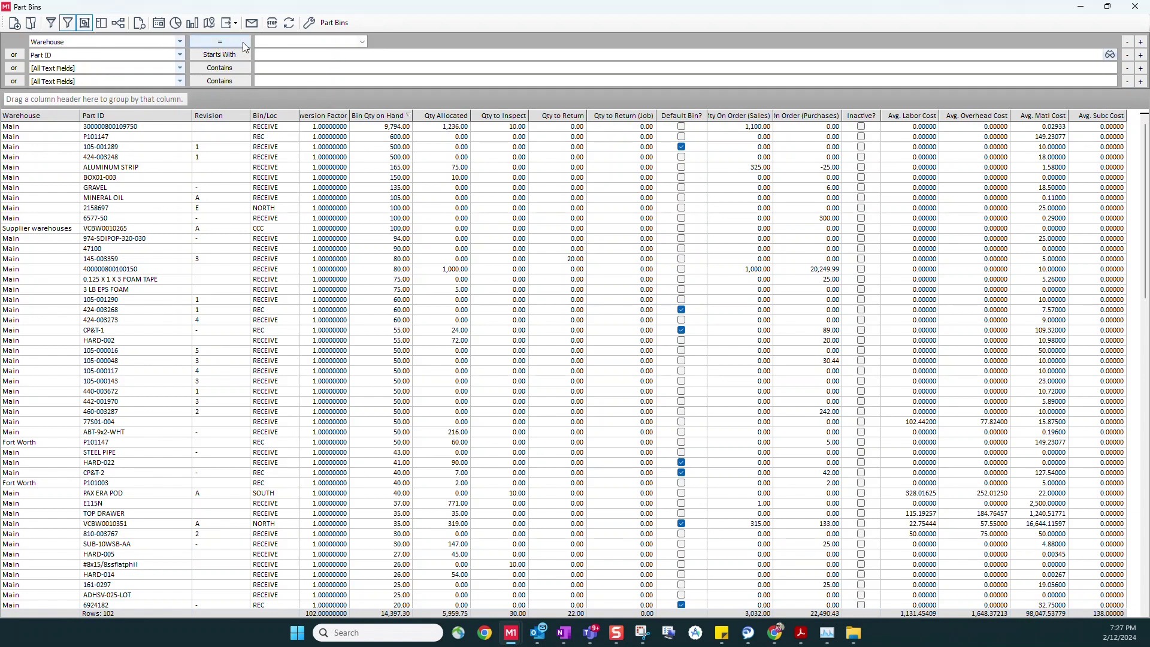
pyautogui.click(363, 42)
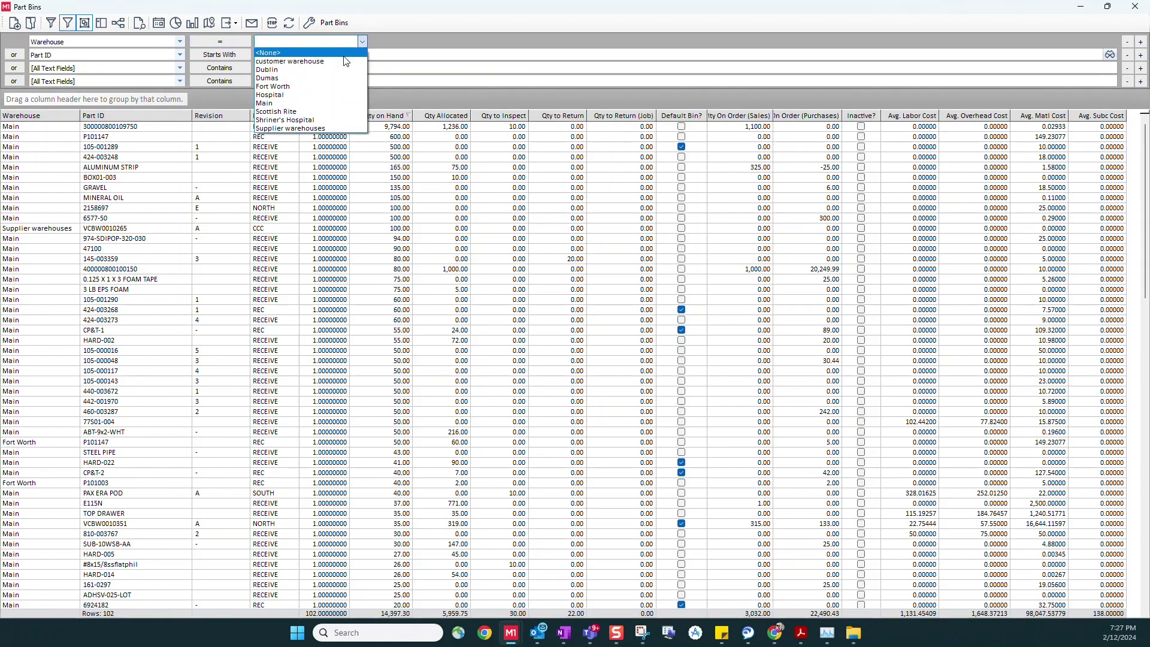
pyautogui.click(323, 87)
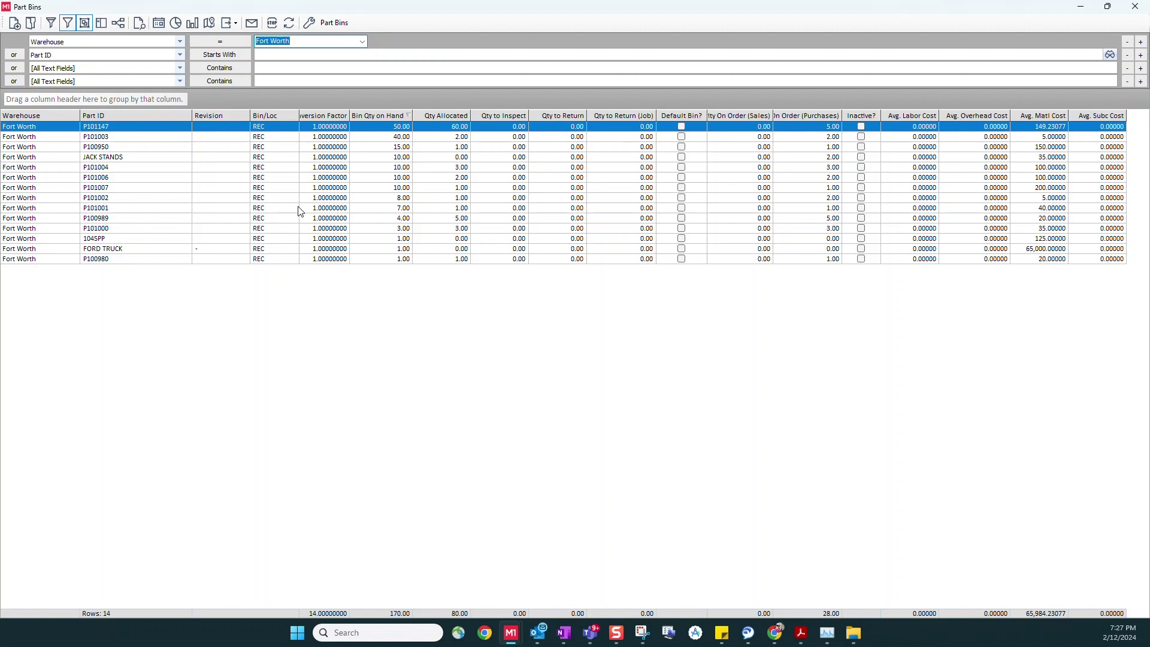
# - Minimize Part Bins and open Warehouse Transfer Entry from the Warehouse Management pages
pyautogui.click(1080, 9)
pyautogui.click(75, 375)
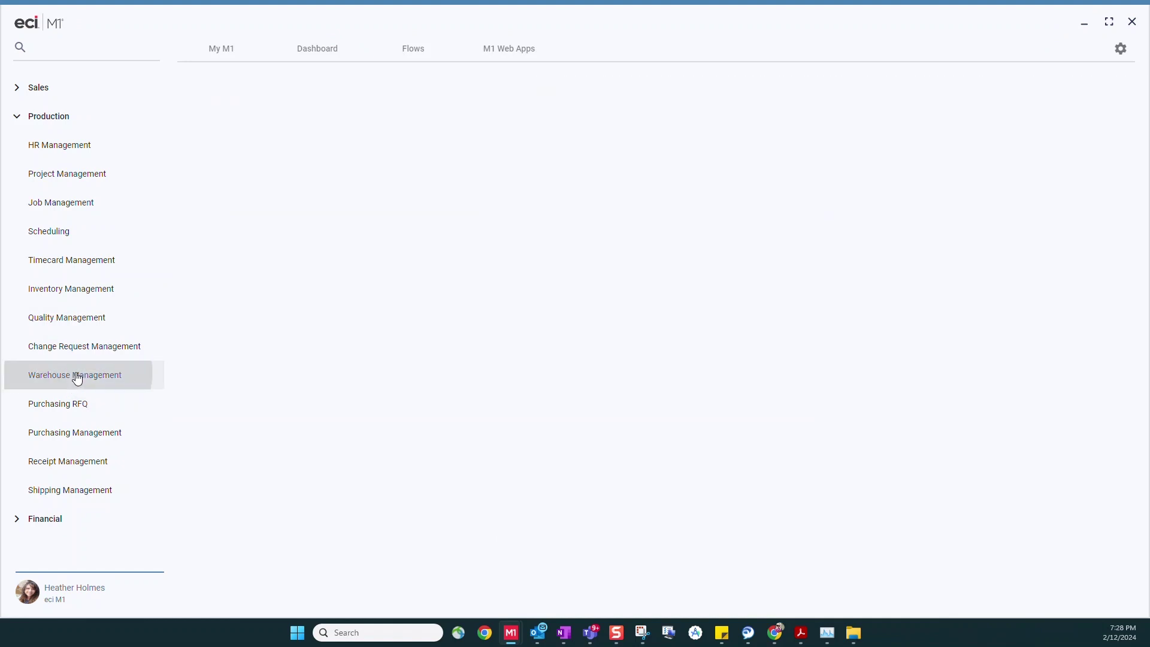
pyautogui.click(301, 137)
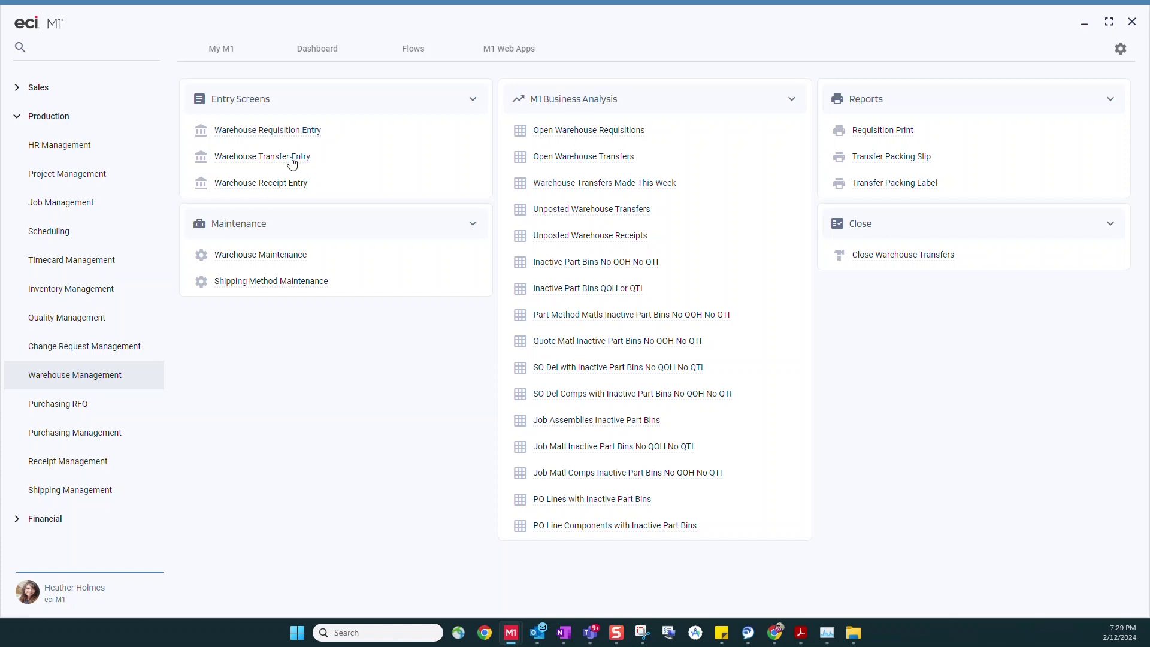
pyautogui.click(292, 161)
pyautogui.click(291, 185)
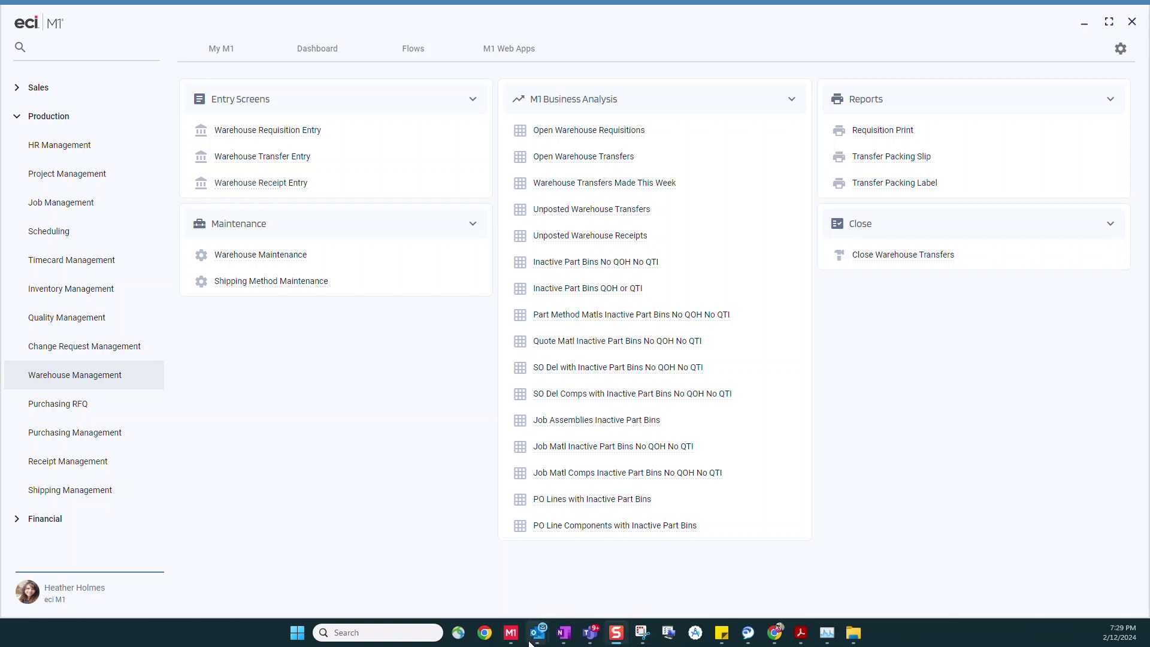
# - Review closed transfer 10002 from MAIN to SHRIN, then close the Warehouse Transfer Entry form
pyautogui.moveTo(511, 633)
pyautogui.click(716, 539)
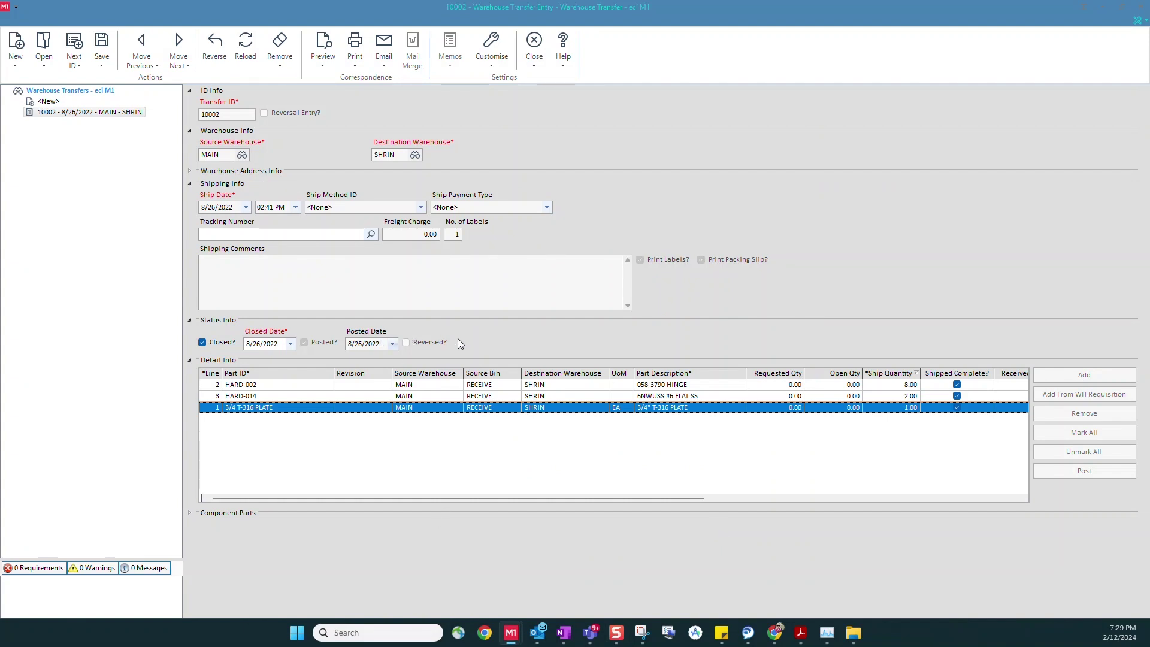
pyautogui.click(1070, 399)
pyautogui.click(1069, 399)
pyautogui.click(1070, 399)
pyautogui.click(535, 43)
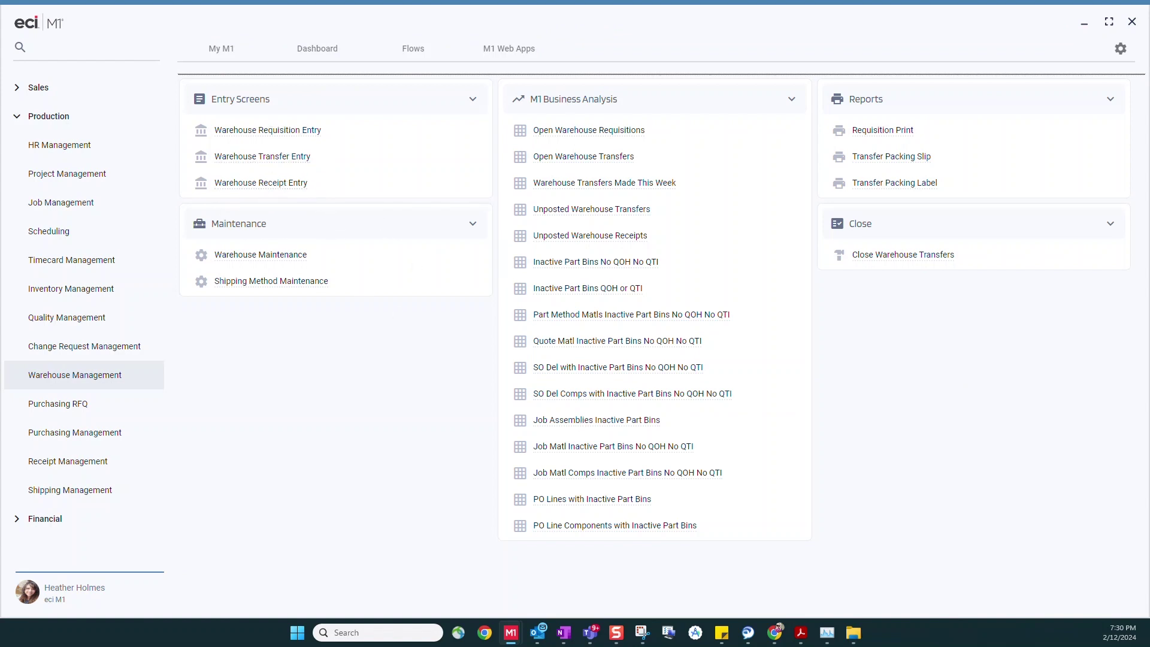
# - Go to the Inventory Management home page from the left sidebar
pyautogui.click(70, 289)
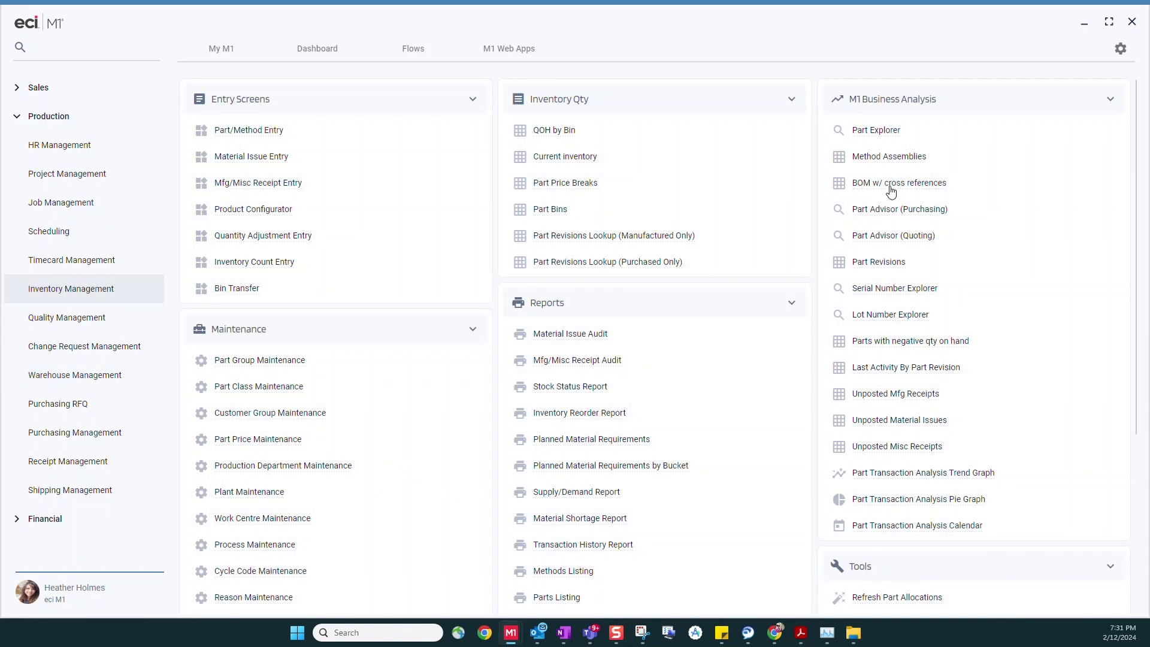
pyautogui.press('ctrl')
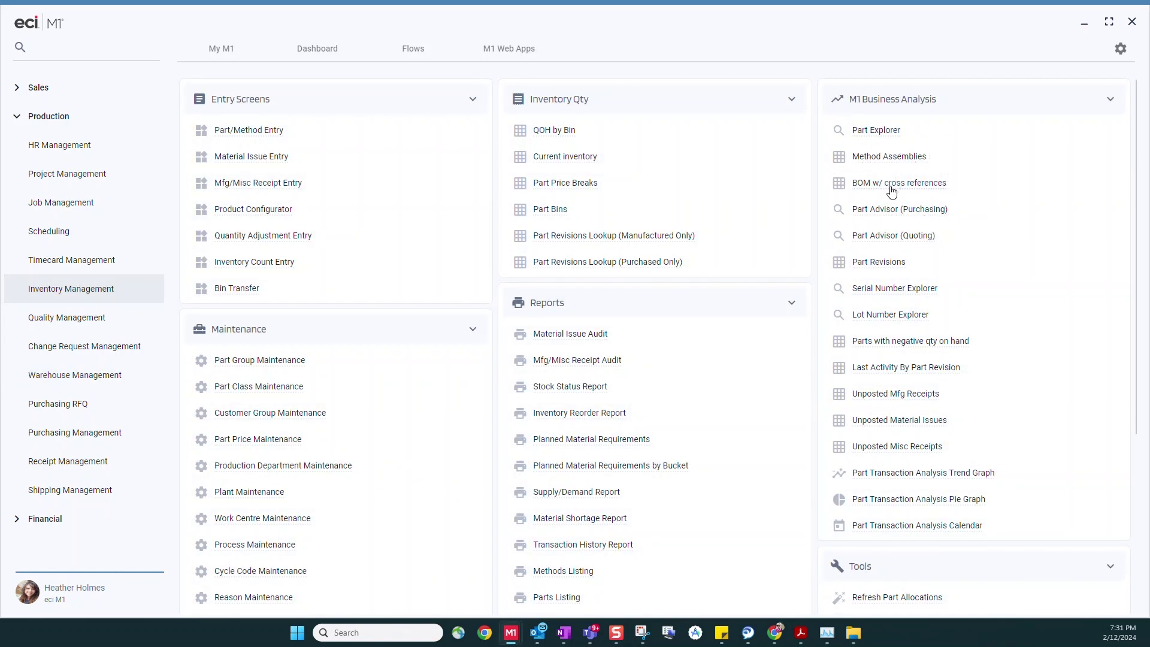